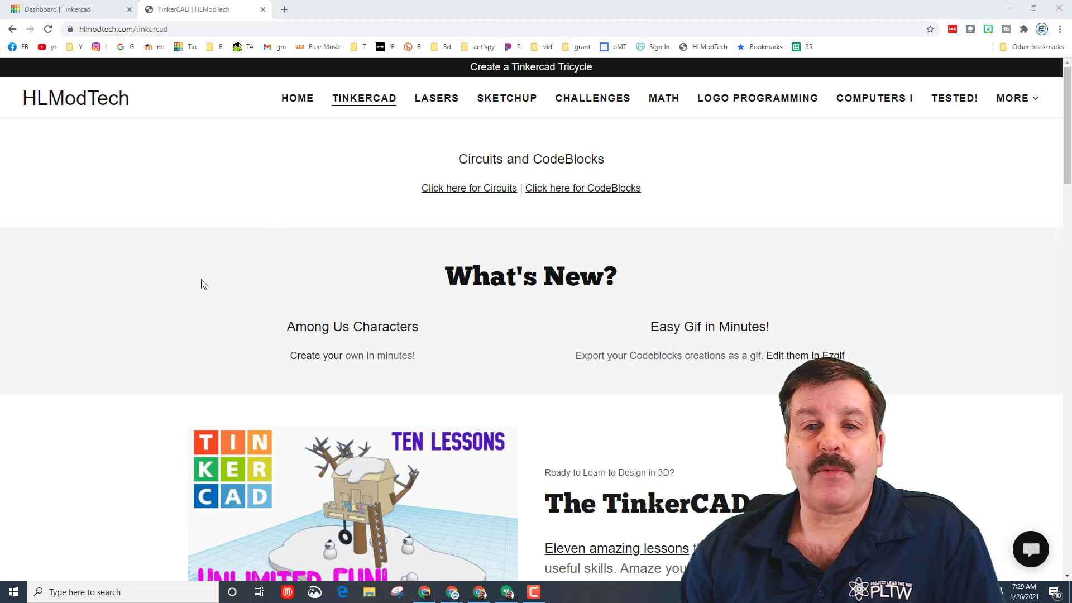
scroll(201, 282, "down", 2)
scroll(688, 222, "down", 1)
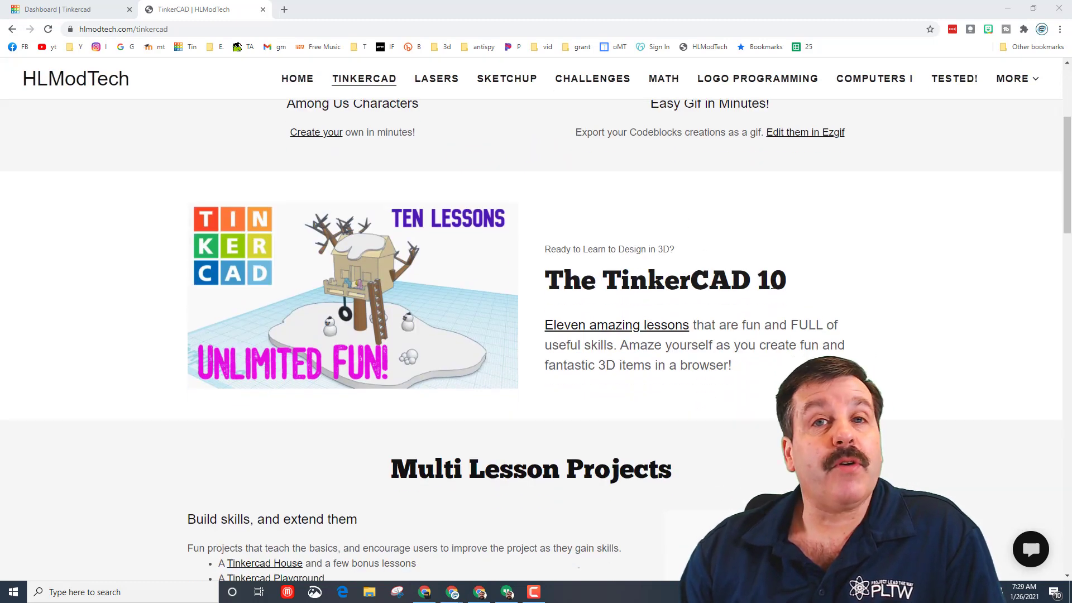
scroll(879, 294, "down", 2)
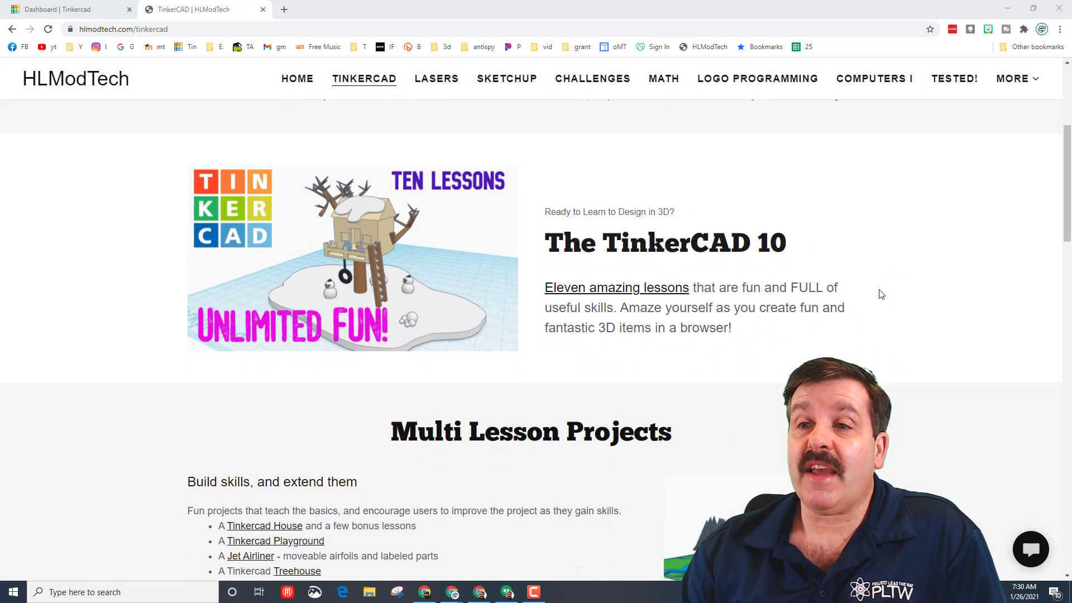
scroll(565, 381, "down", 1)
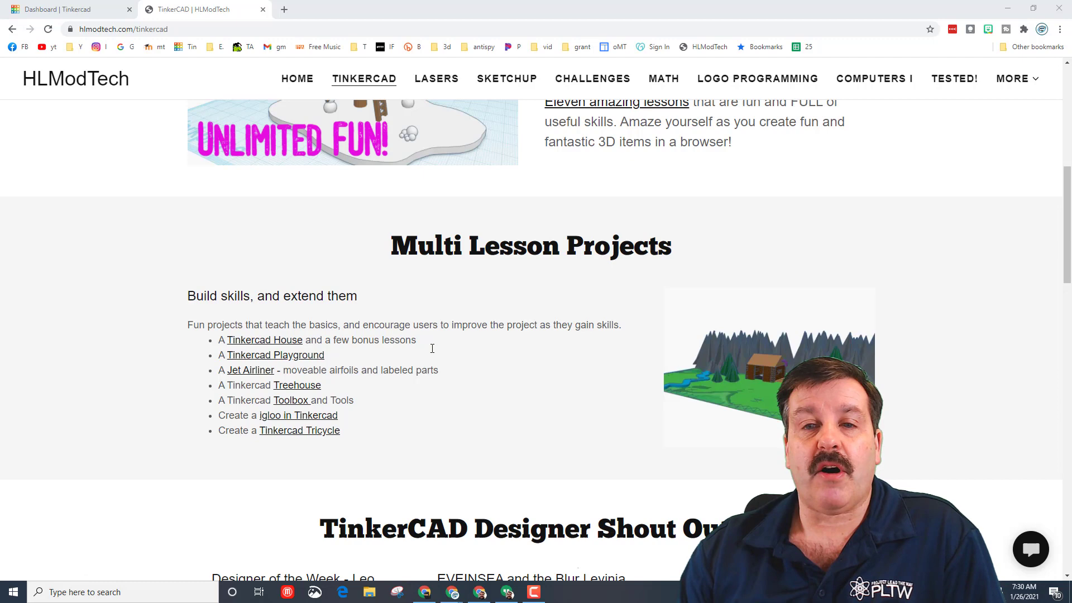
scroll(497, 373, "down", 1)
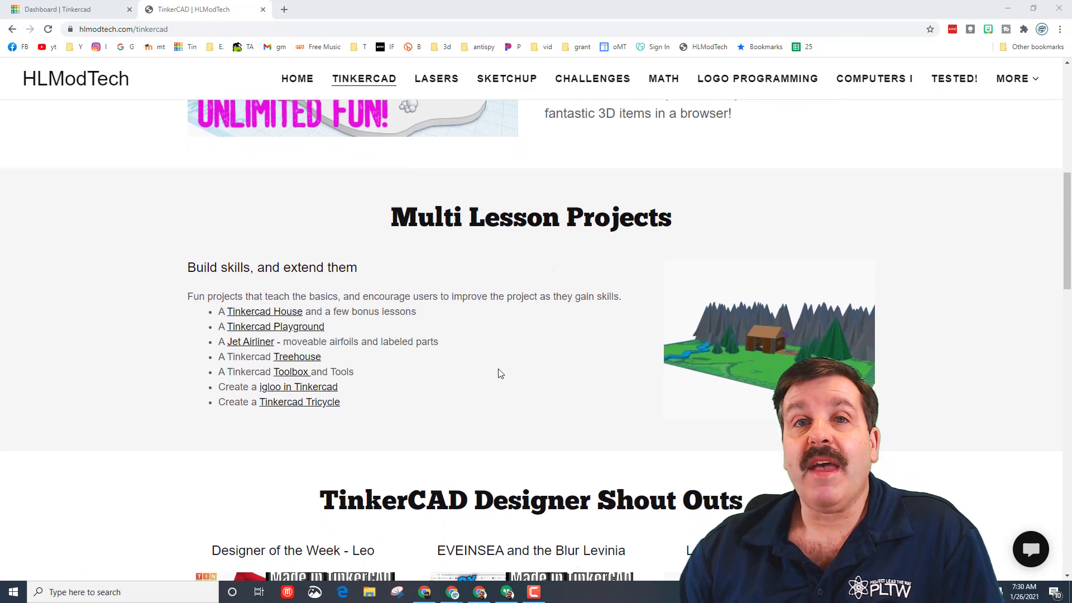
scroll(497, 372, "down", 1)
scroll(498, 372, "down", 2)
scroll(500, 371, "down", 1)
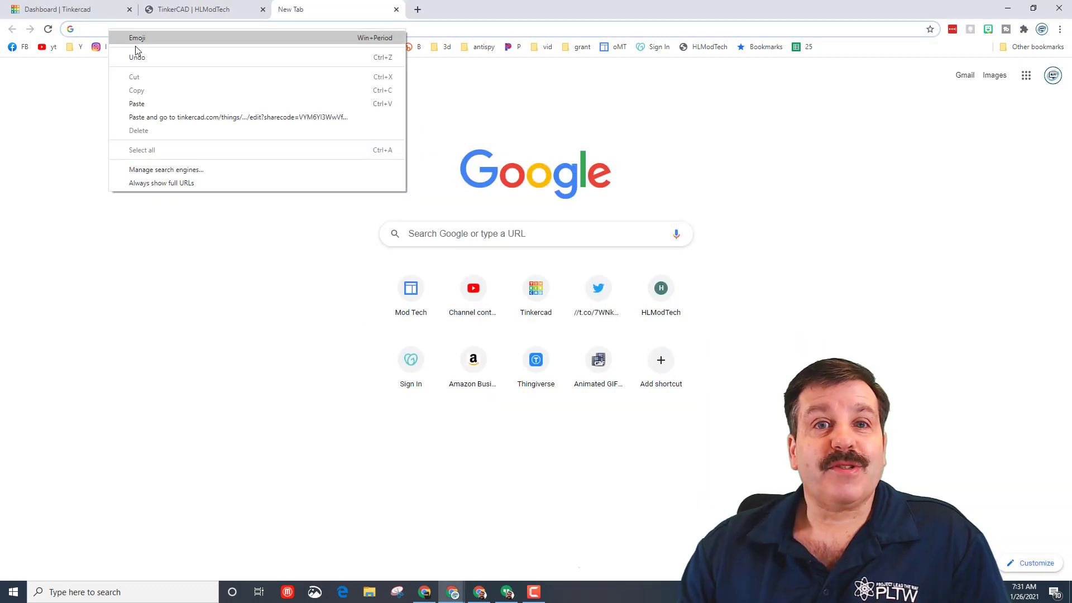
Step: Paste and go the copied share link to load the 2001 Ahmed GP F1 car design
left_click(157, 117)
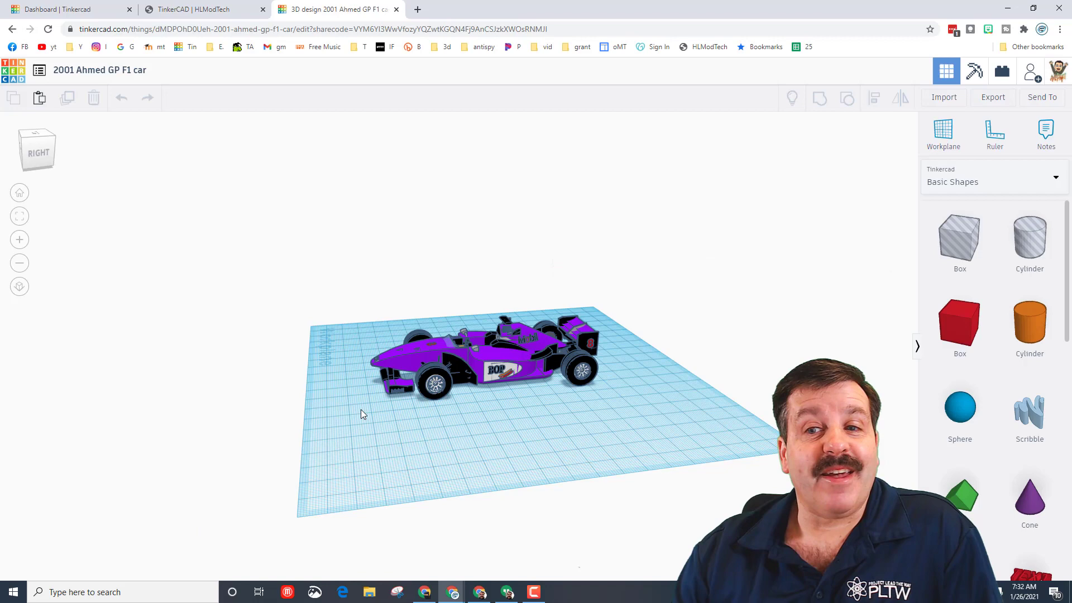
right_click_drag(350, 425, 458, 434)
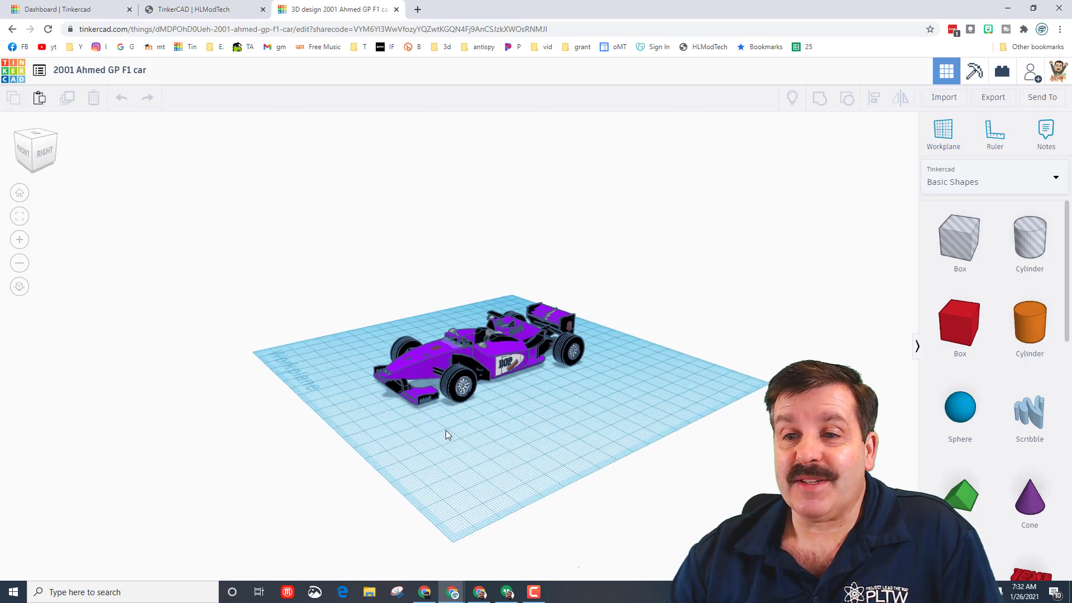
scroll(460, 424, "up", 2)
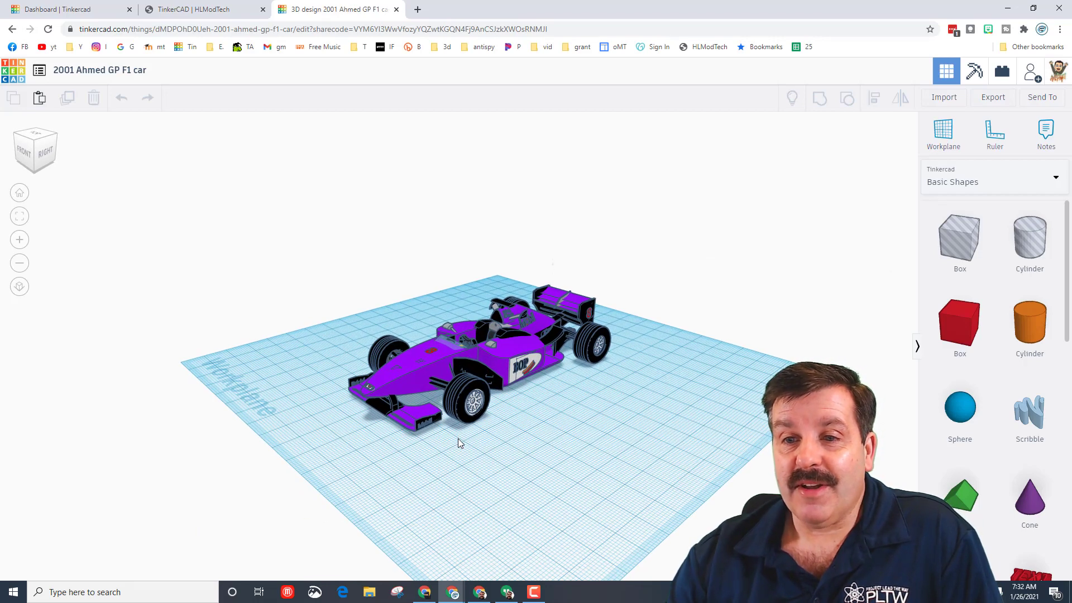
scroll(459, 443, "up", 2)
scroll(466, 460, "up", 2)
mouse_move(466, 459)
right_mouse_down()
mouse_move(405, 432)
mouse_move(662, 433)
mouse_move(493, 487)
right_mouse_up()
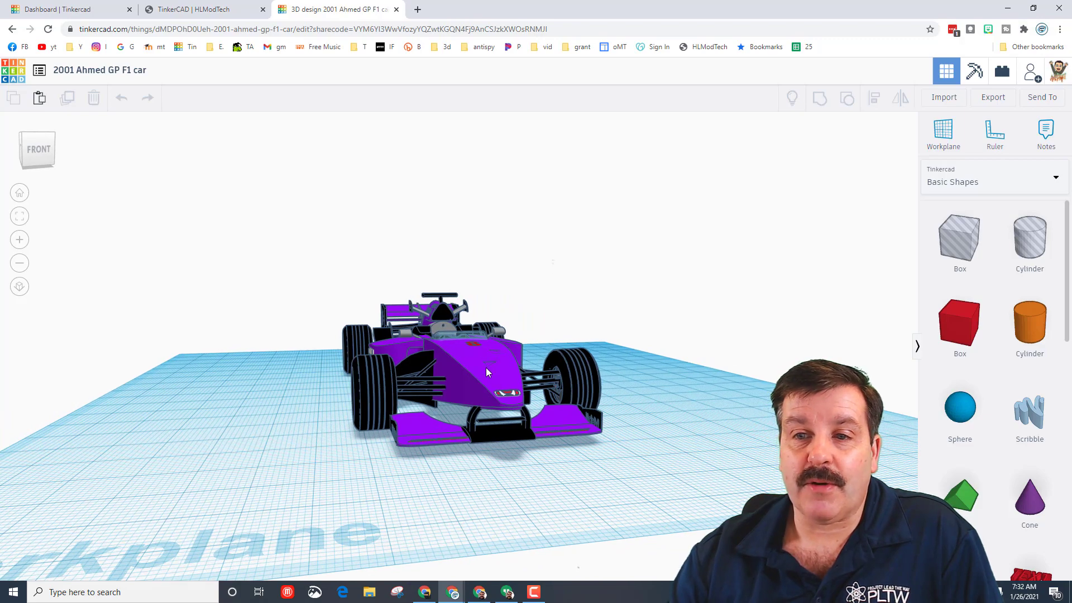
mouse_move(303, 474)
right_mouse_down()
mouse_move(370, 490)
mouse_move(605, 493)
mouse_move(628, 470)
mouse_move(237, 404)
right_mouse_up()
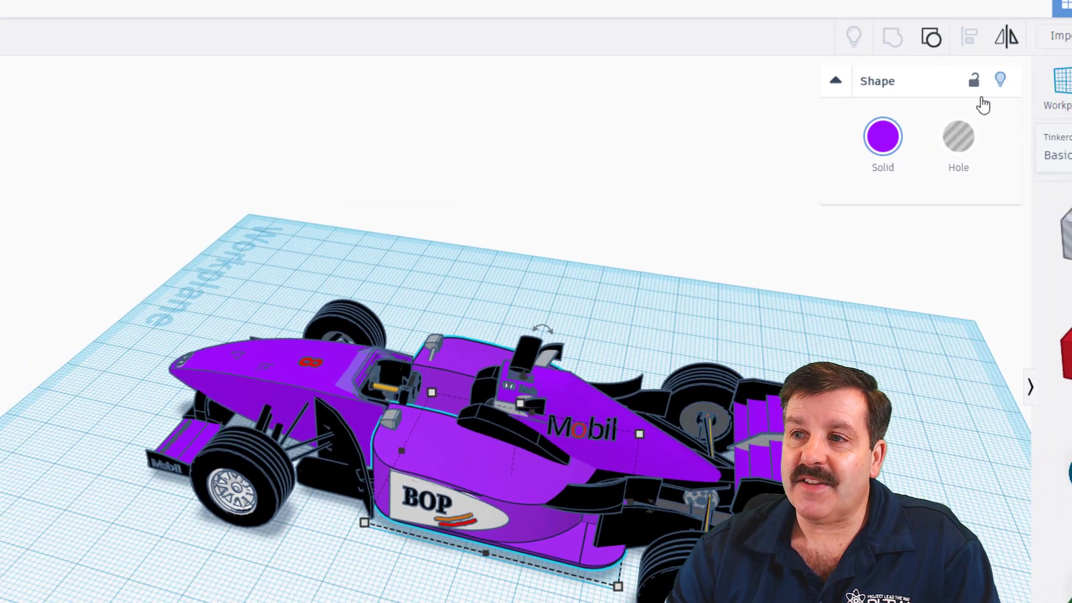
left_click(1000, 80)
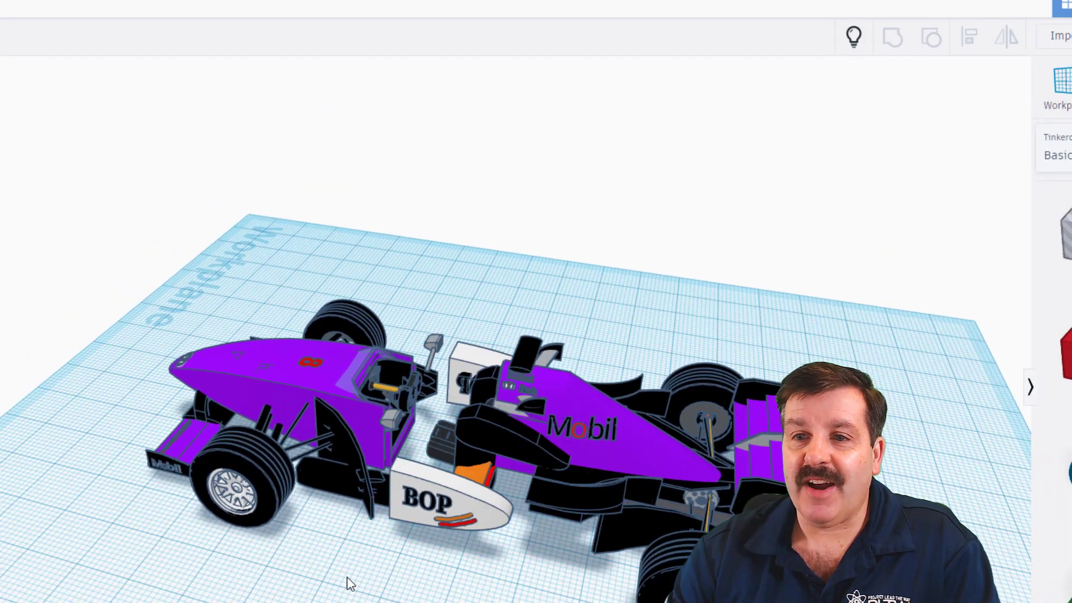
mouse_move(366, 593)
right_mouse_down()
mouse_move(498, 412)
mouse_move(535, 560)
mouse_move(358, 514)
mouse_move(471, 301)
right_mouse_up()
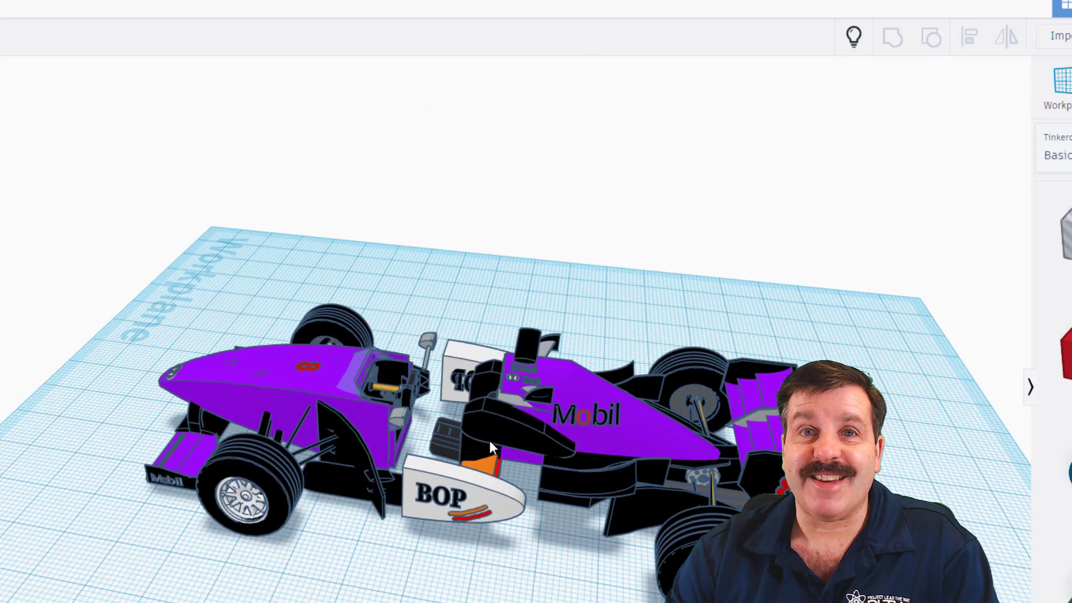
scroll(402, 458, "up", 5)
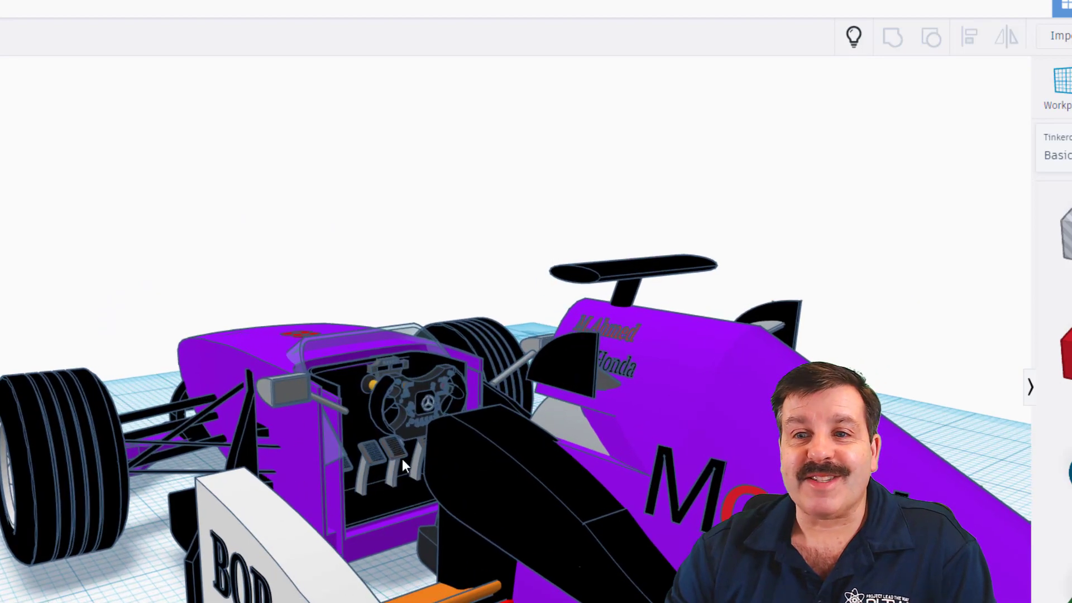
scroll(403, 458, "up", 2)
scroll(404, 460, "up", 2)
scroll(405, 462, "up", 2)
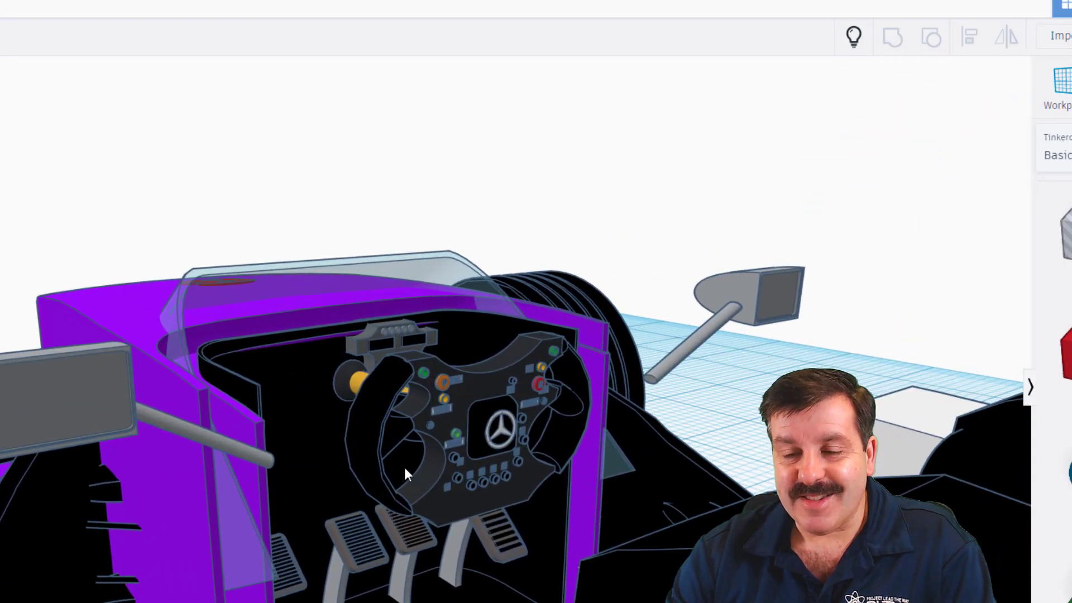
scroll(405, 467, "up", 2)
mouse_move(405, 472)
right_mouse_down()
mouse_move(374, 461)
mouse_move(402, 488)
mouse_move(447, 496)
mouse_move(450, 508)
mouse_move(409, 522)
mouse_move(419, 561)
mouse_move(424, 511)
mouse_move(401, 501)
mouse_move(257, 508)
mouse_move(621, 514)
mouse_move(515, 509)
right_mouse_up()
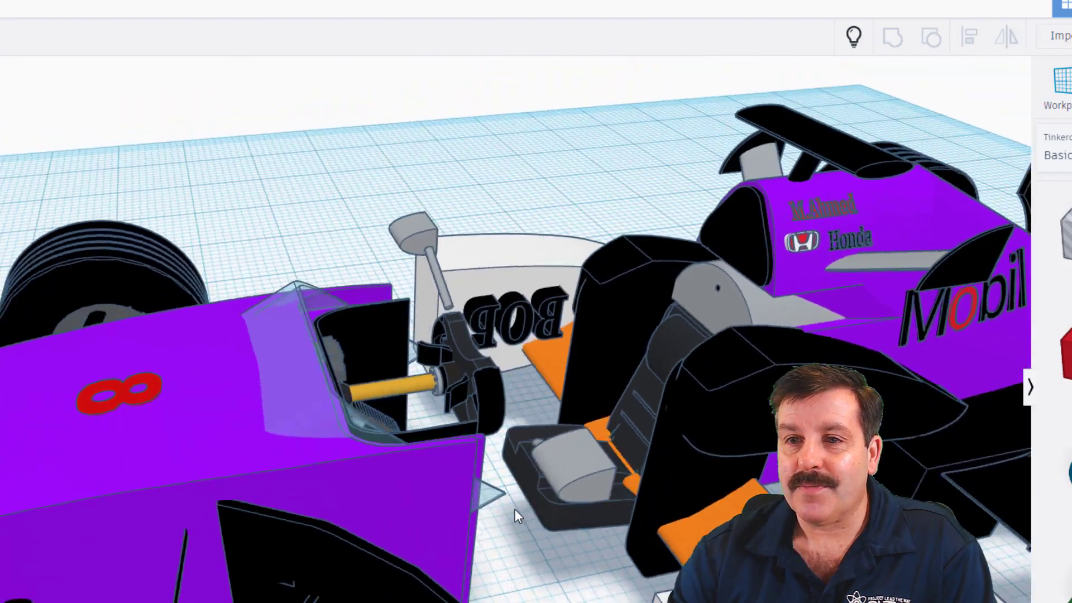
left_click(853, 46)
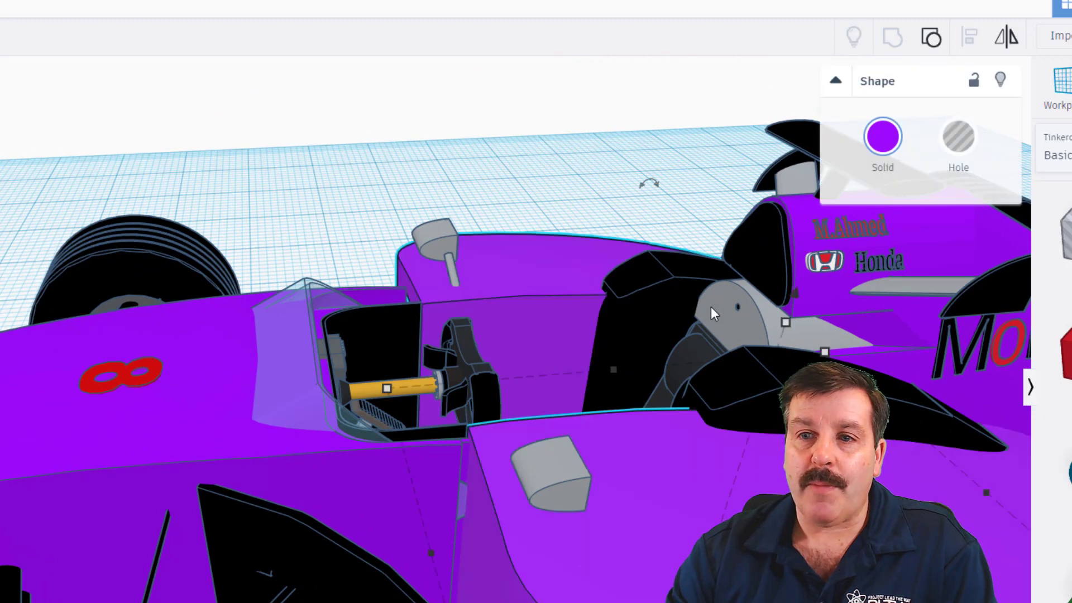
mouse_move(586, 352)
right_mouse_down()
mouse_move(352, 391)
mouse_move(432, 579)
right_mouse_up()
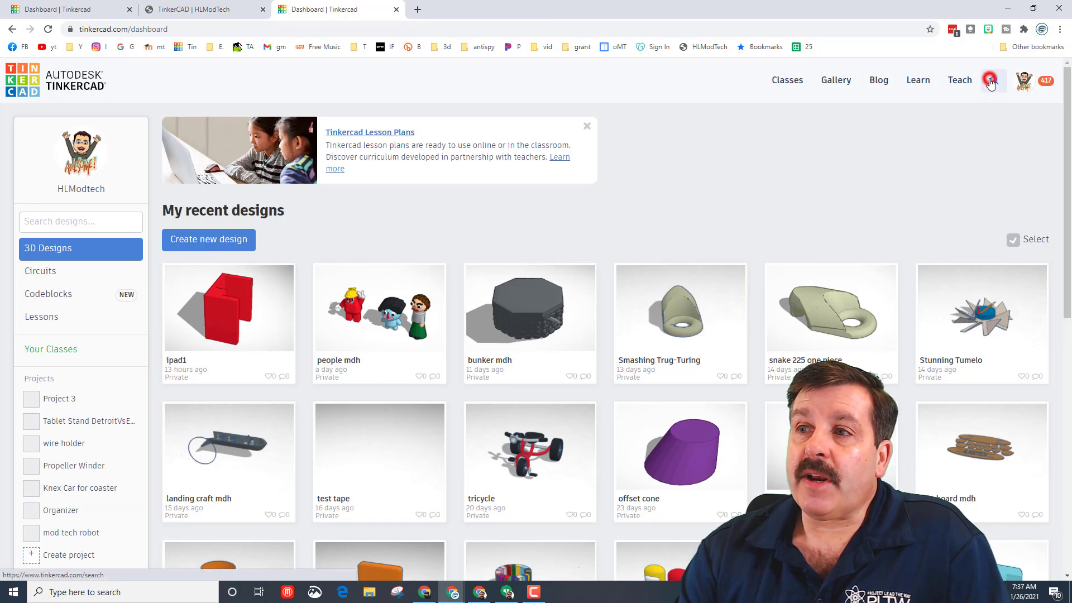
left_click(991, 81)
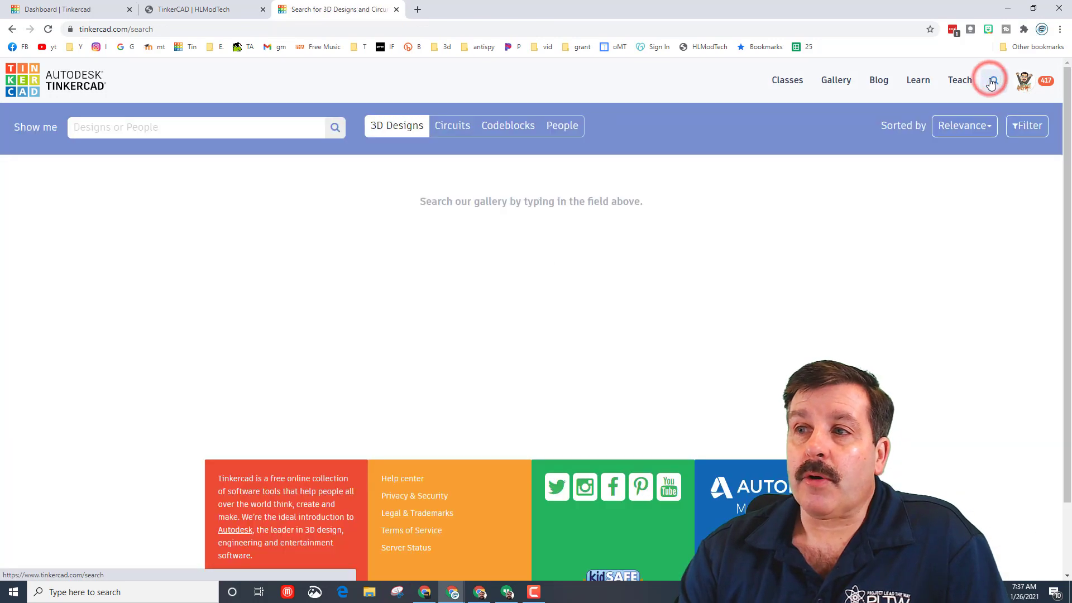
left_click(561, 126)
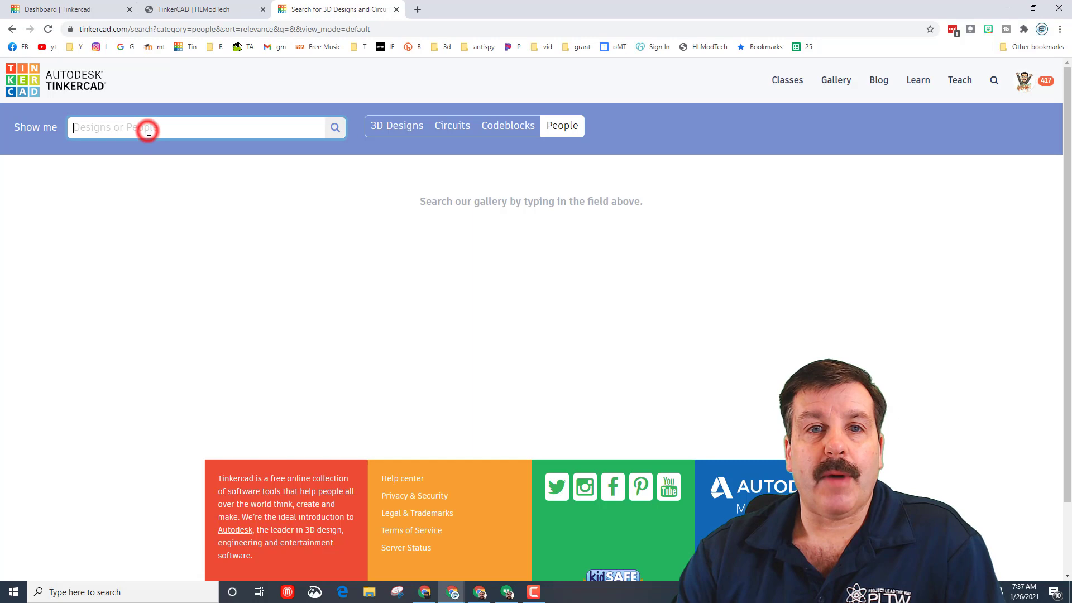
type("Honda_NSX123")
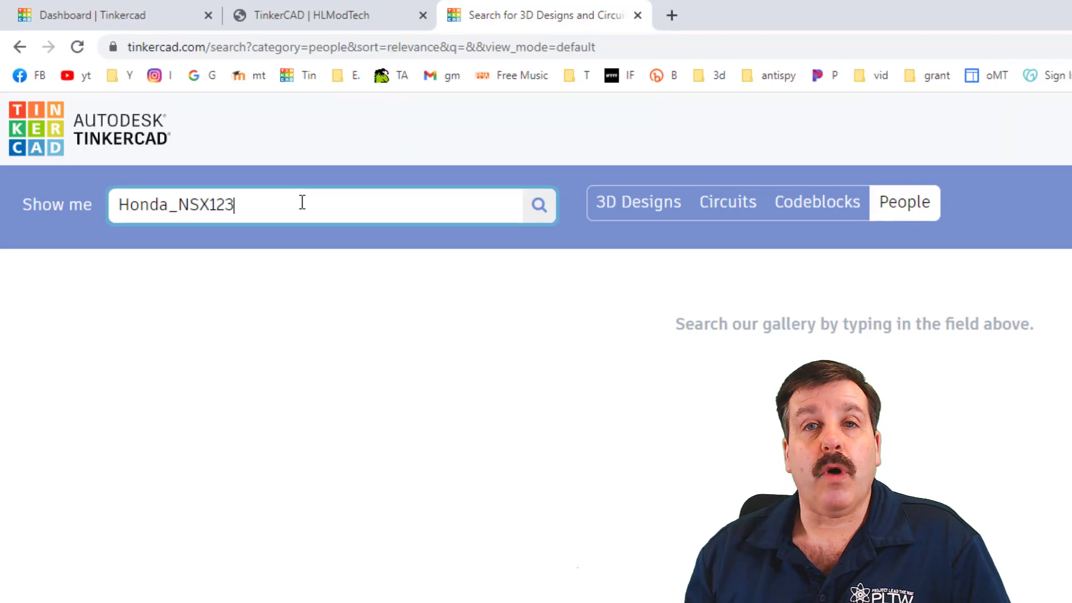
key("Return")
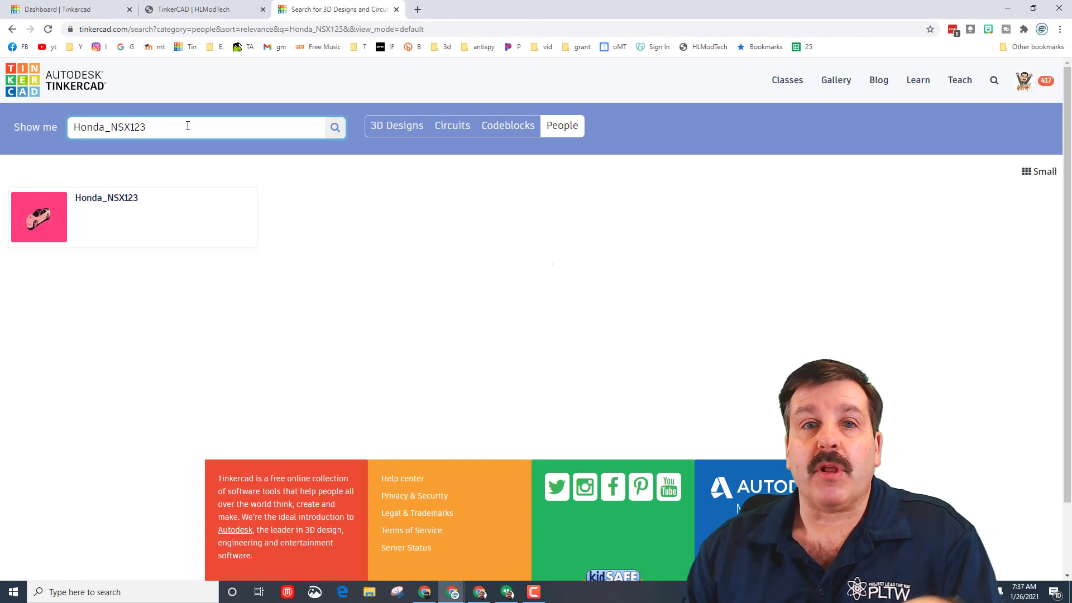
left_click(124, 219)
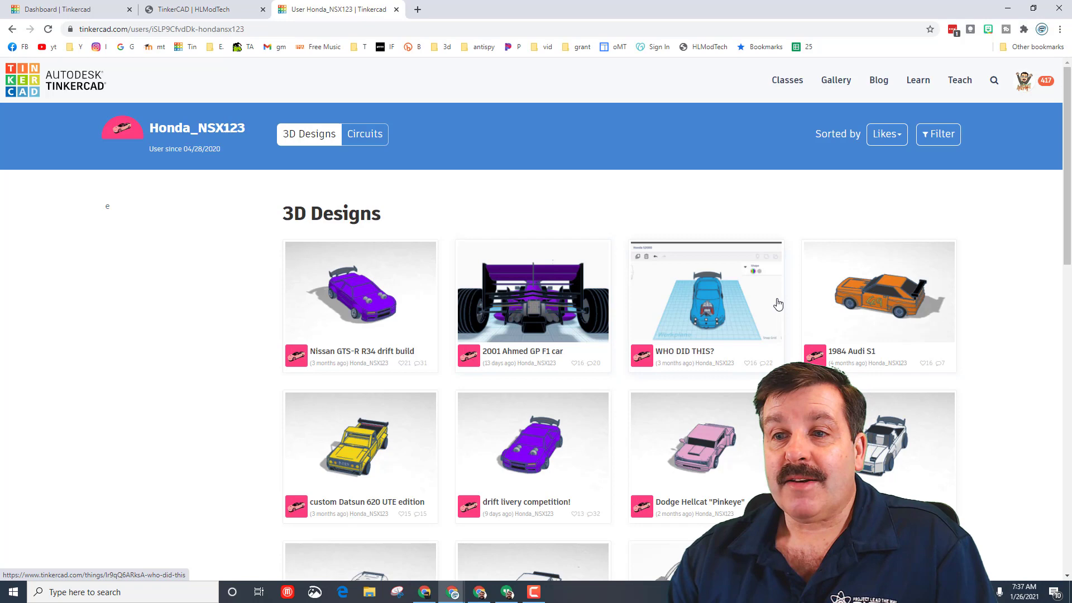
left_click(571, 326)
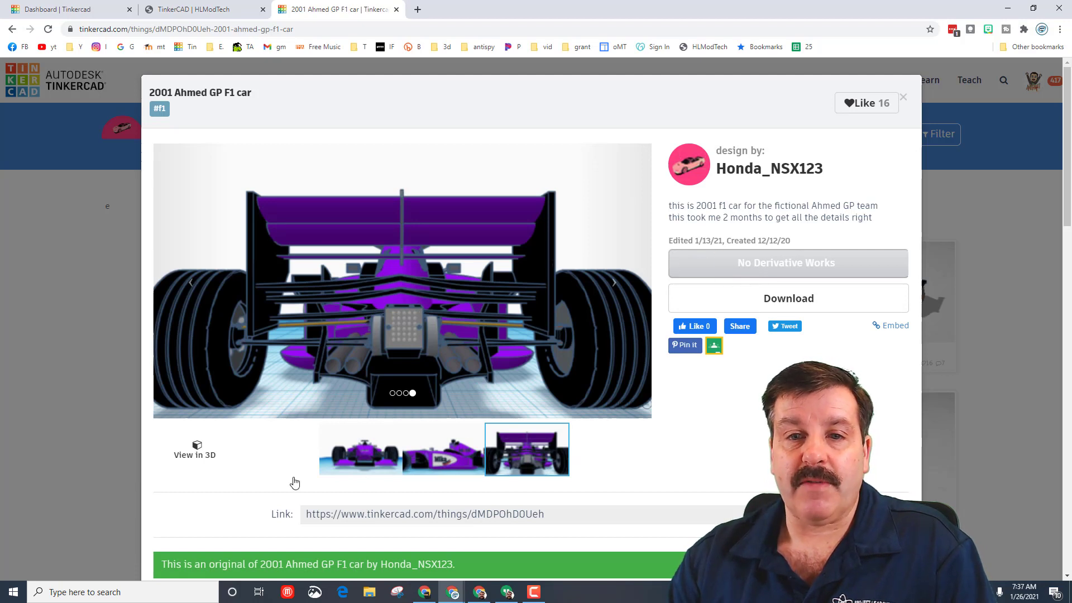
Step: Inspect the F1 car in interactive 3D from the front right and like it
left_click(200, 449)
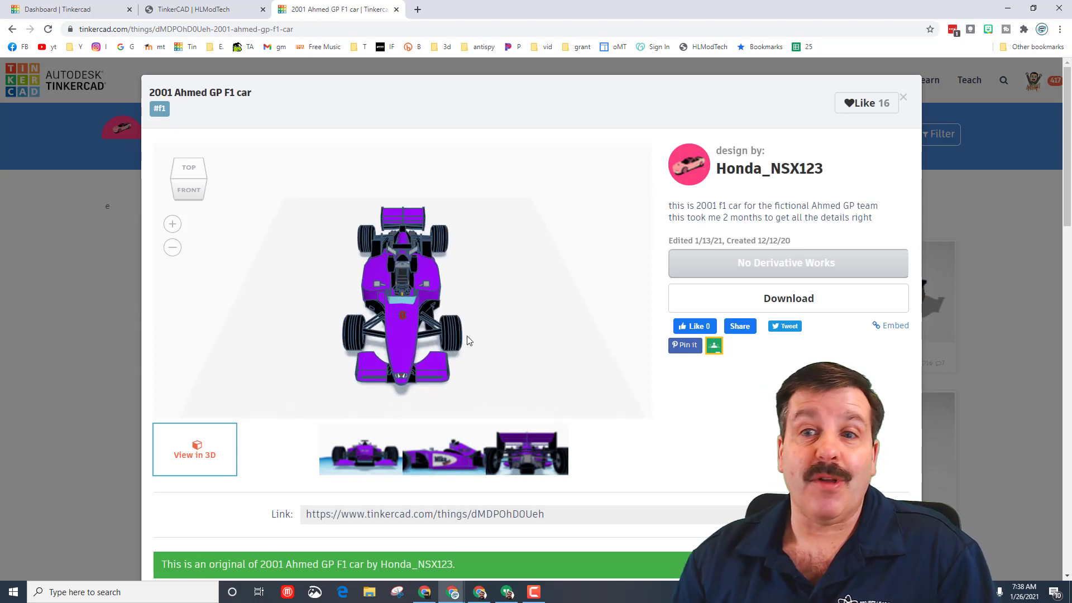
mouse_move(467, 340)
left_mouse_down()
mouse_move(442, 347)
mouse_move(530, 319)
left_mouse_up()
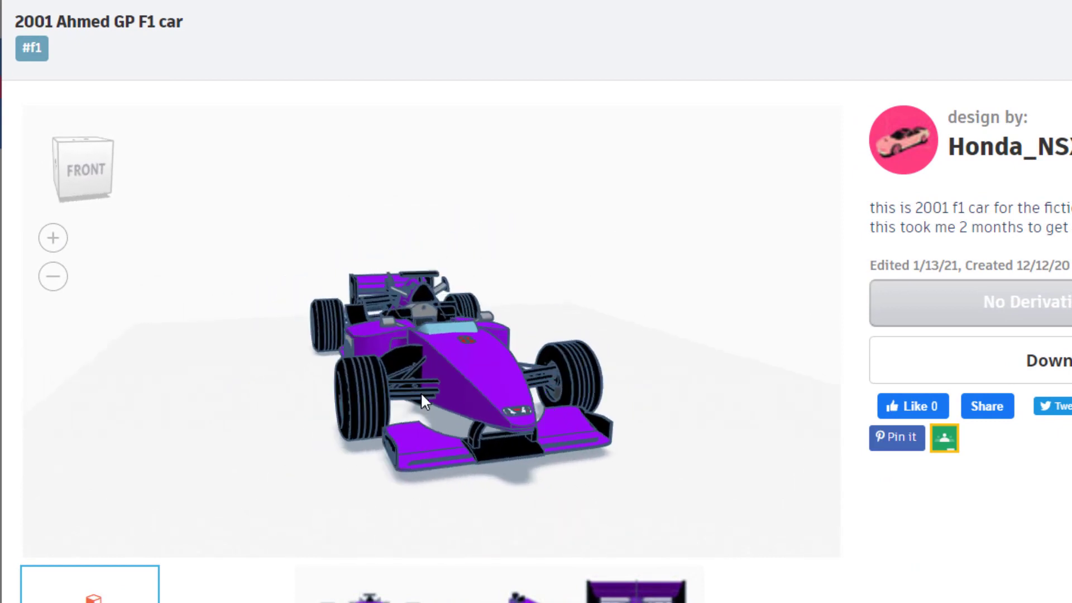
mouse_move(639, 392)
left_mouse_down()
mouse_move(372, 406)
mouse_move(291, 398)
left_mouse_up()
scroll(290, 398, "up", 3)
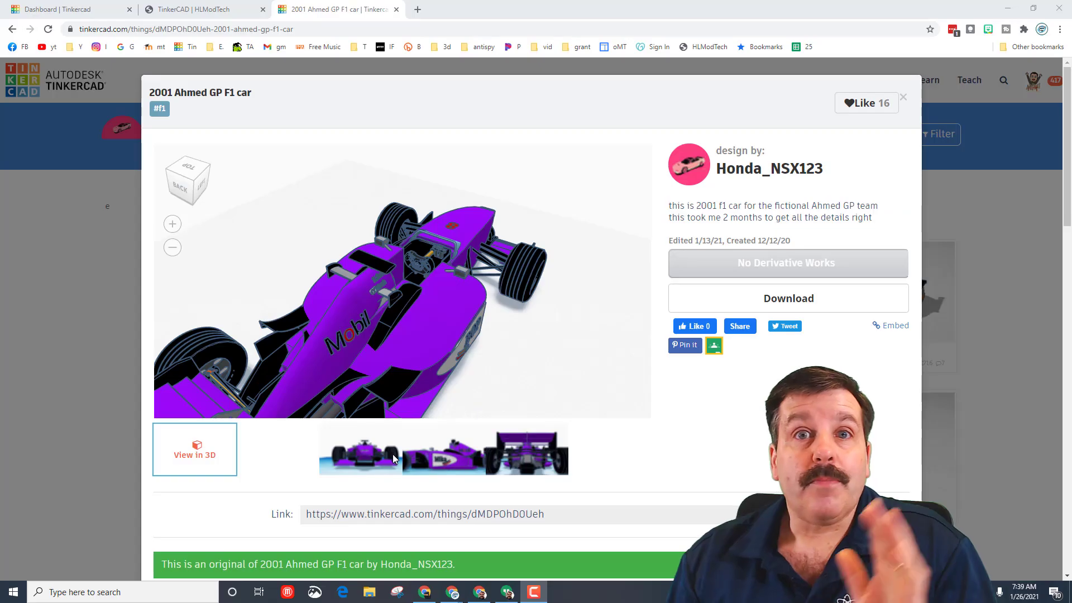
left_click(844, 114)
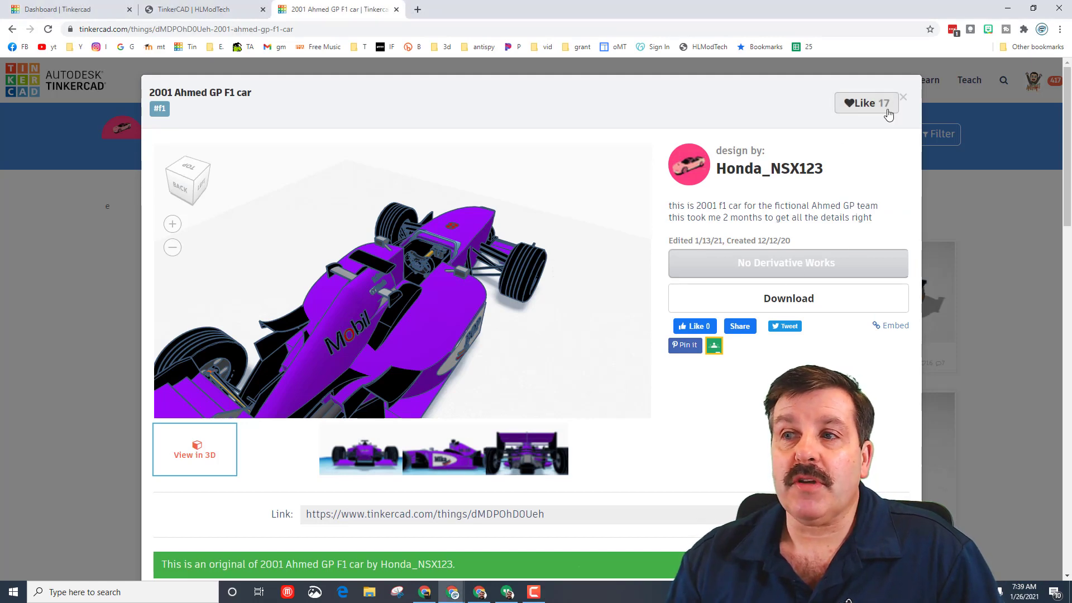
left_click_drag(587, 360, 438, 407)
scroll(658, 418, "down", 3)
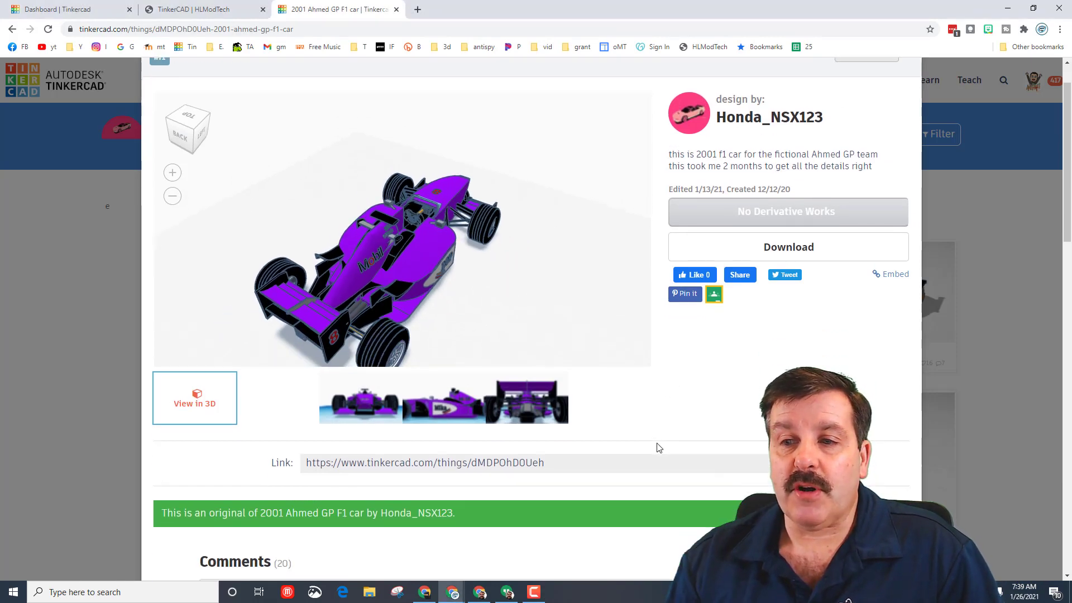
scroll(497, 447, "down", 1)
Step: Post a comment praising the F1 car design
left_click(253, 419)
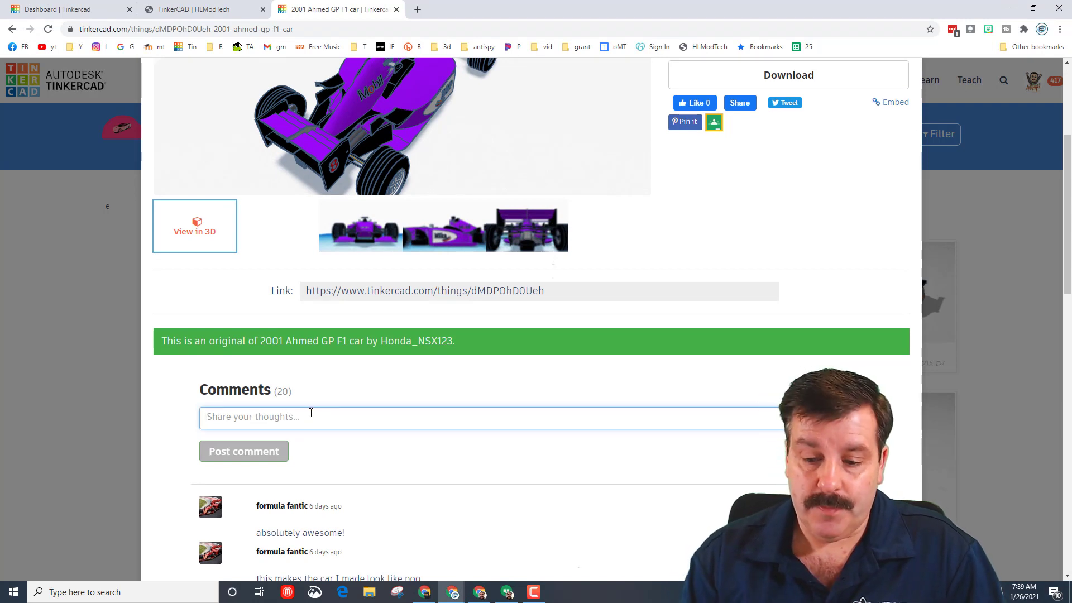
type("Absolutely fantastic design Mohammed!")
left_click(249, 453)
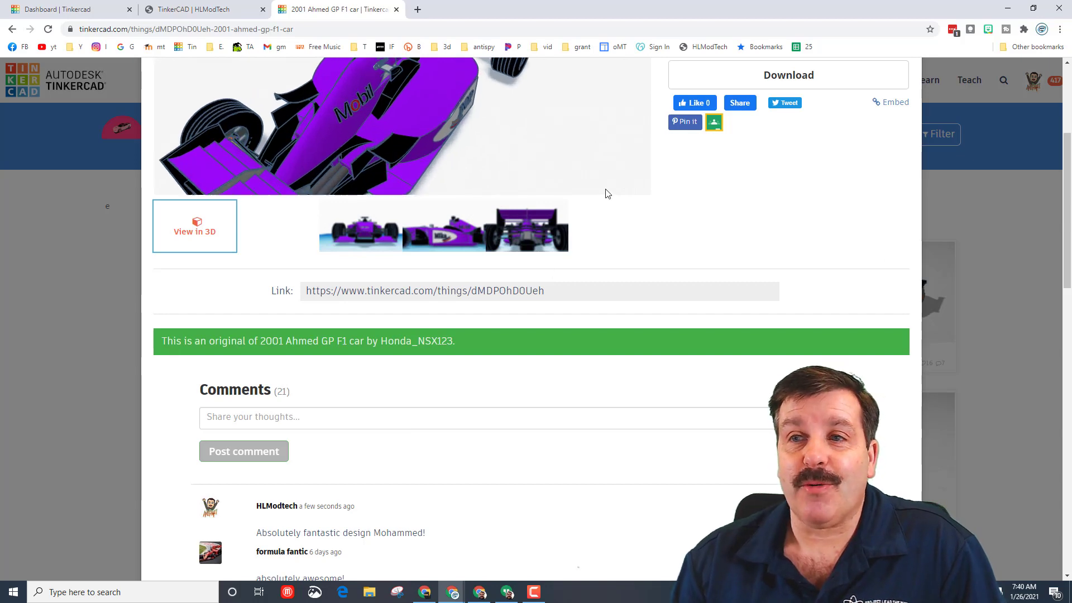
scroll(527, 307, "up", 3)
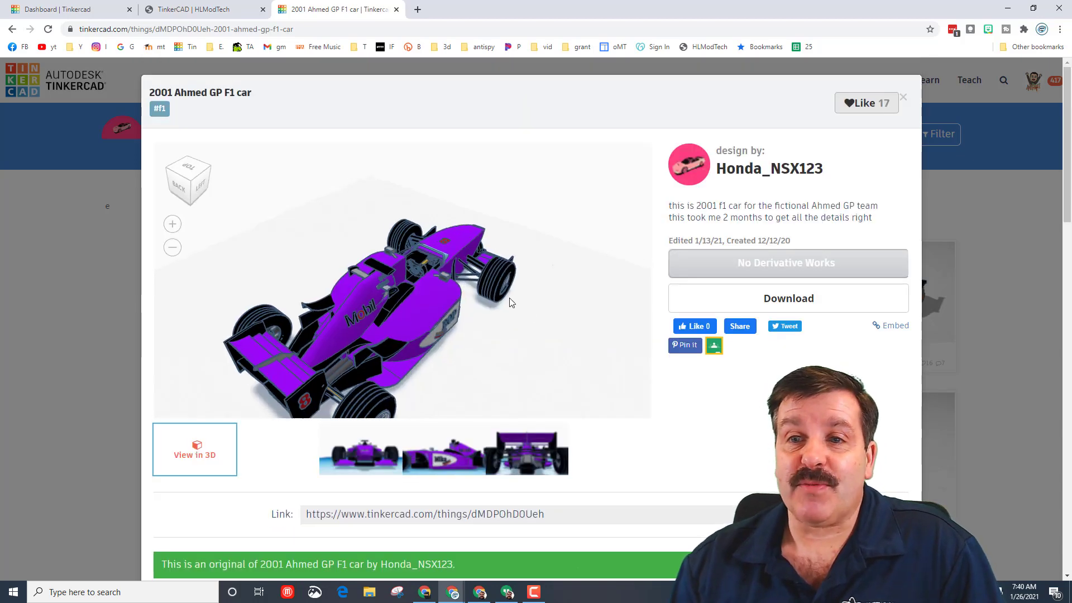
left_click_drag(562, 302, 495, 294)
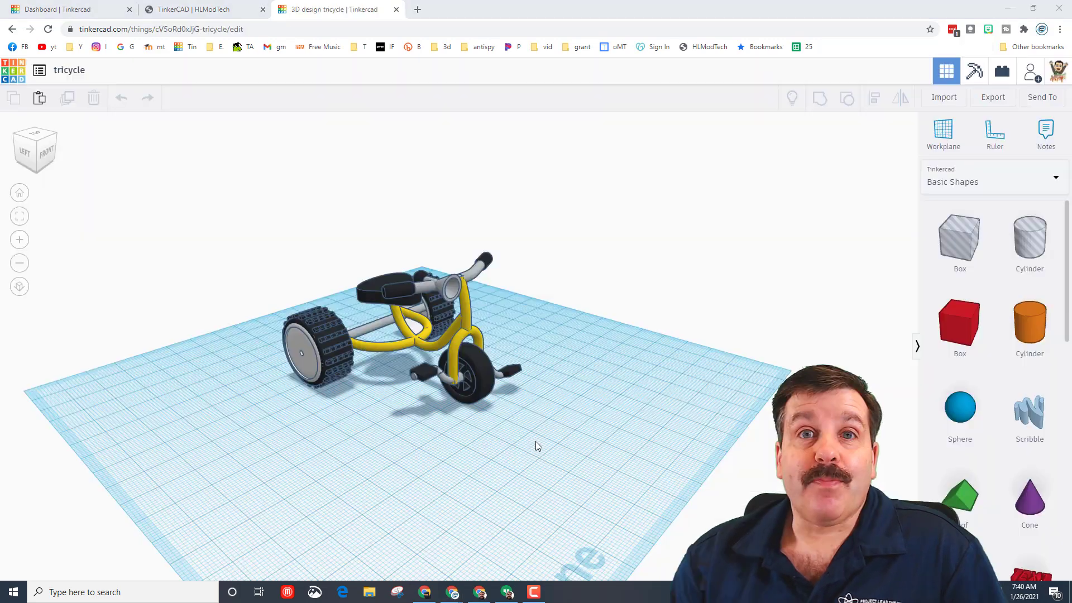
mouse_move(535, 441)
right_mouse_down()
mouse_move(439, 433)
mouse_move(493, 433)
right_mouse_up()
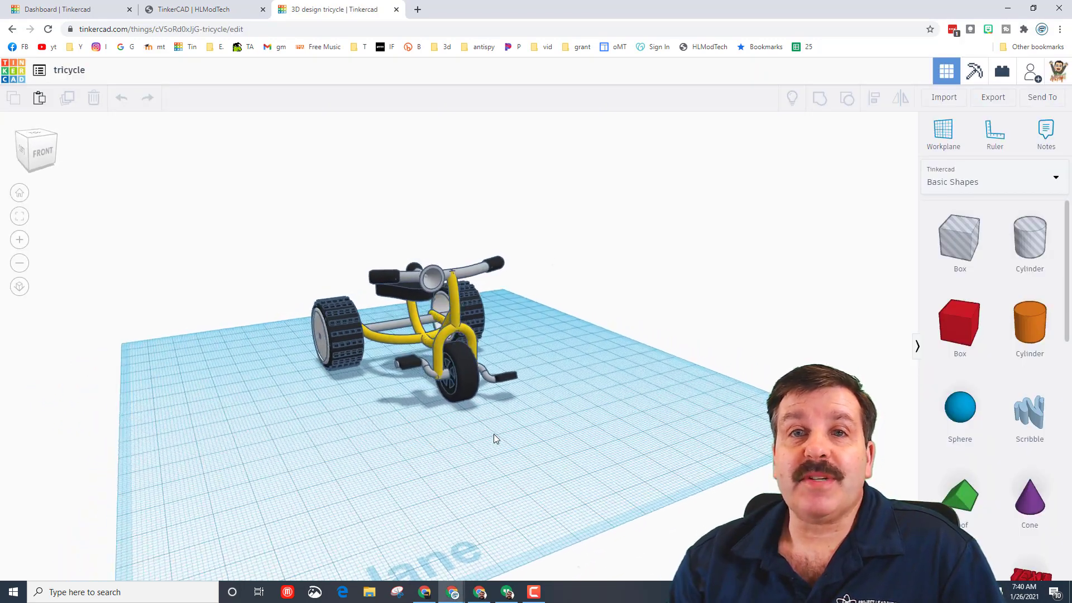
scroll(472, 435, "up", 3)
Step: Generate a new Collaborate link for the tricycle from Send To and copy it
right_click_drag(586, 425, 594, 424)
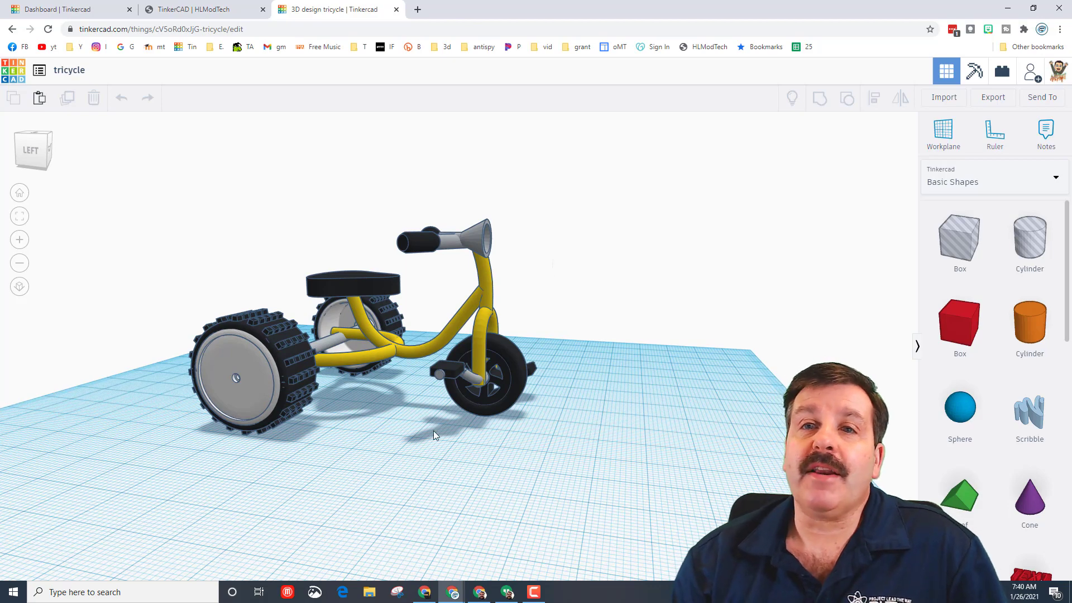
right_click_drag(612, 441, 517, 437)
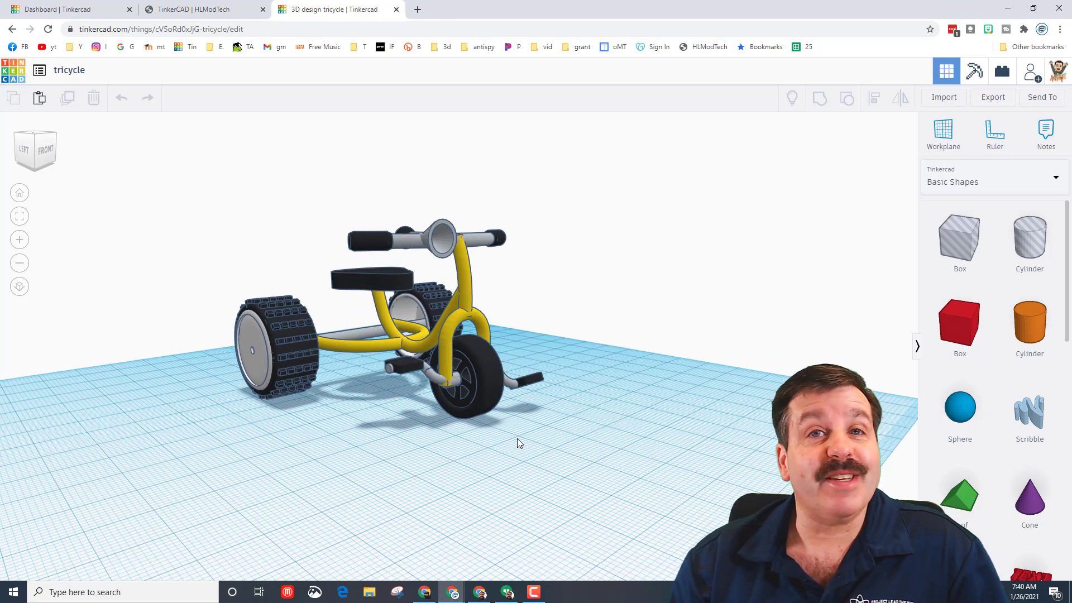
right_click_drag(390, 446, 793, 369)
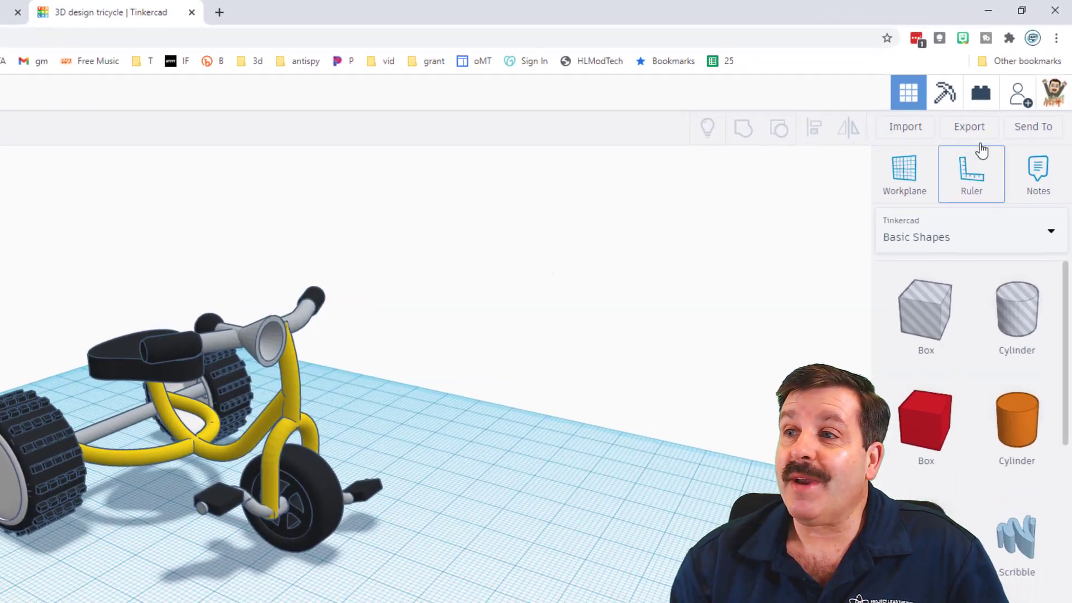
left_click(1019, 135)
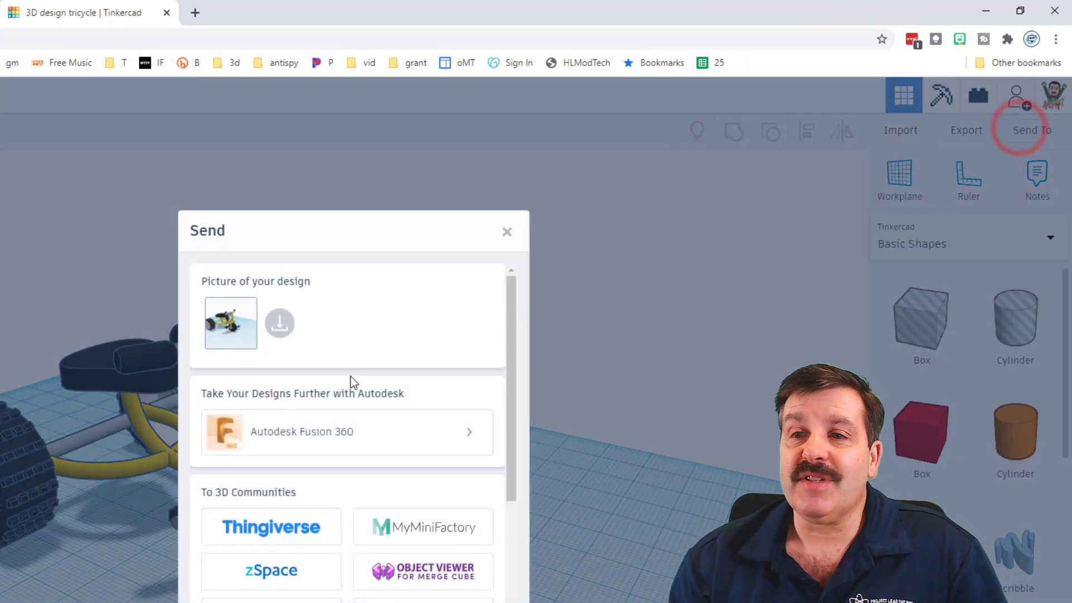
scroll(289, 388, "down", 3)
left_click(295, 574)
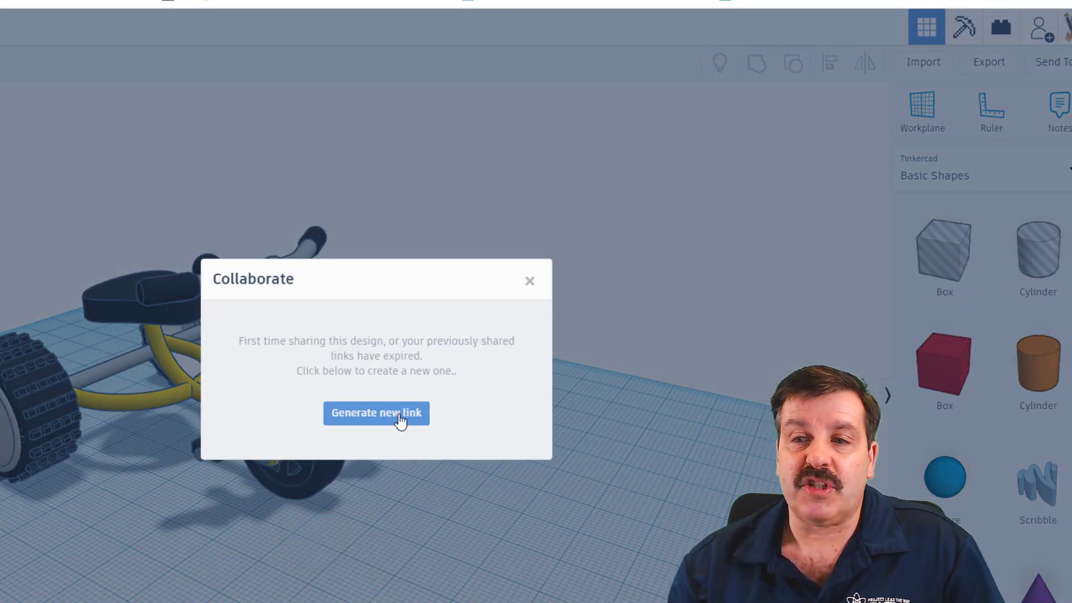
left_click(398, 412)
left_click(429, 378)
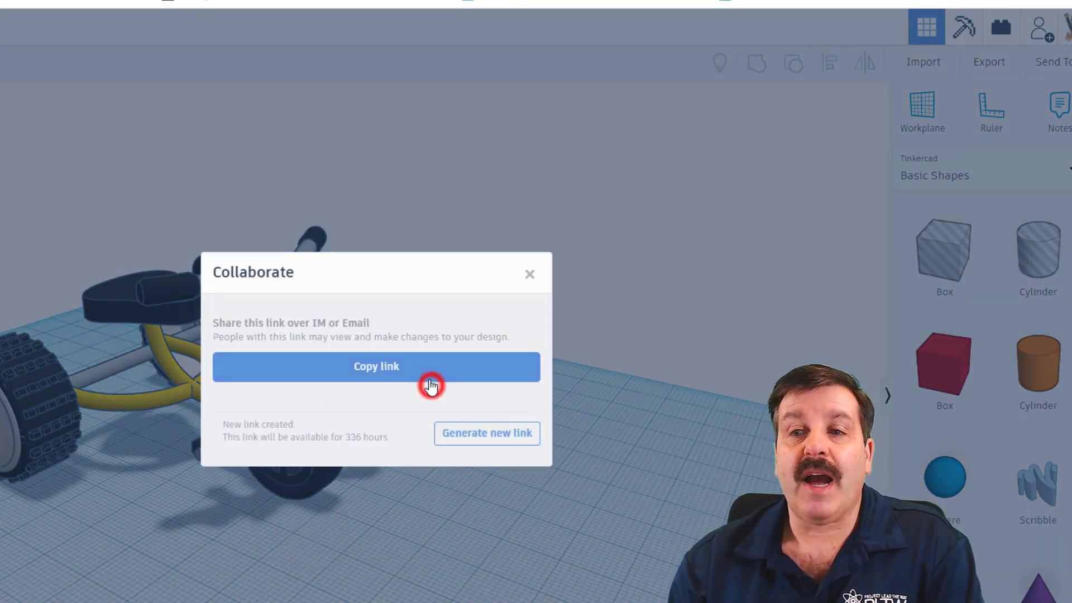
left_click(530, 274)
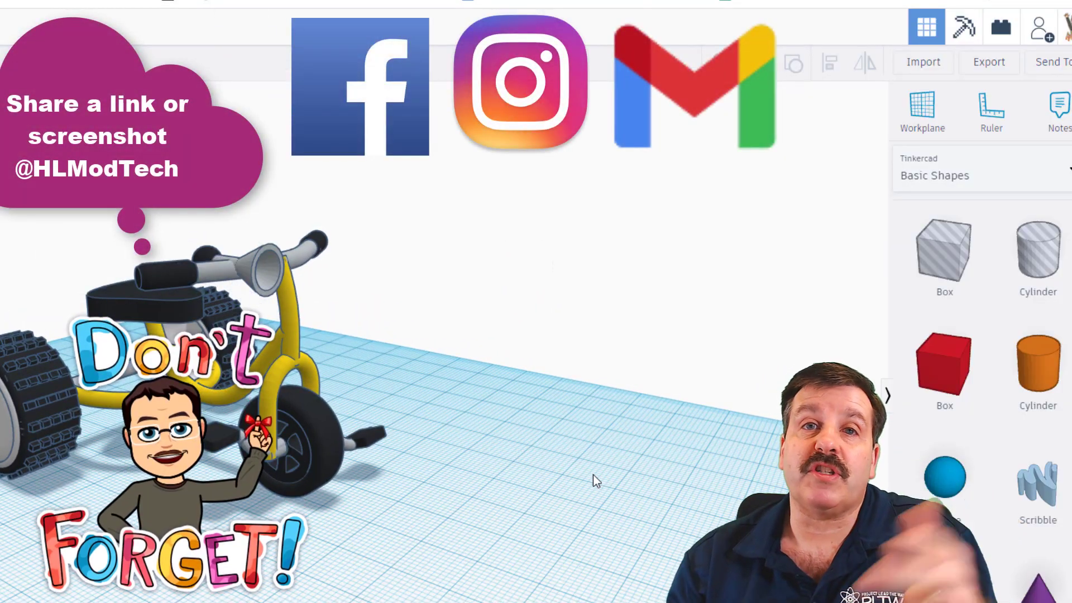
mouse_move(596, 475)
right_mouse_down()
mouse_move(480, 488)
mouse_move(513, 473)
right_mouse_up()
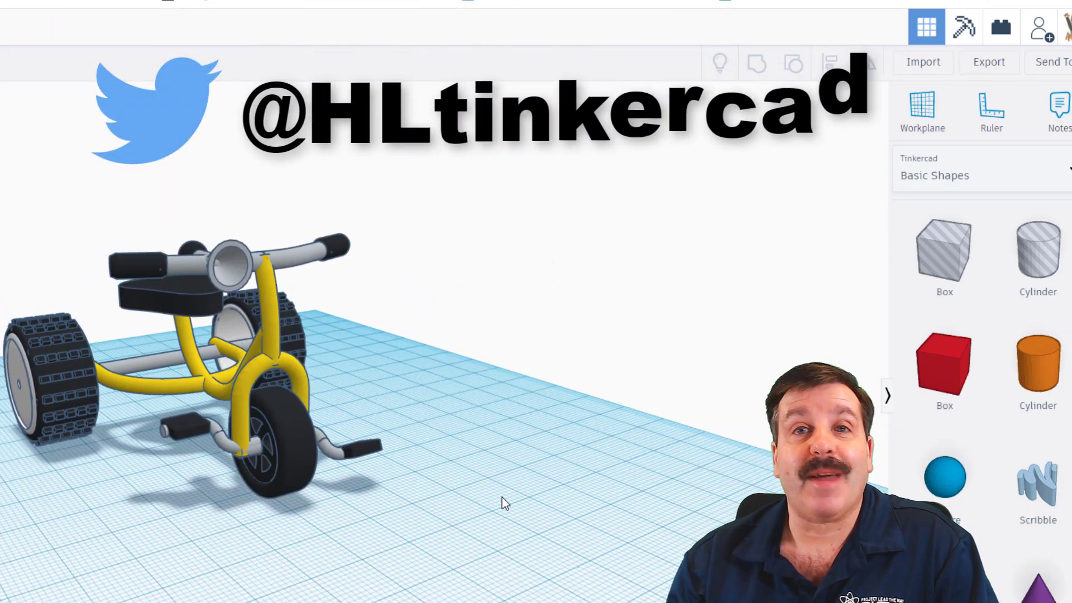
right_click_drag(257, 556, 339, 556)
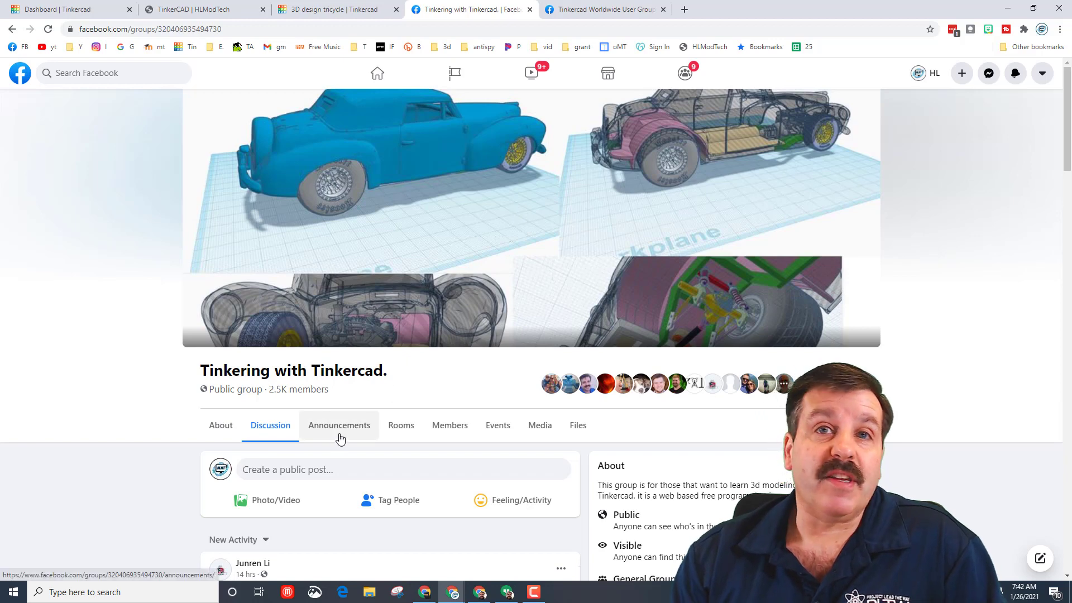
Step: Switch to the Tinkercad Worldwide User Group page on Facebook
left_click(592, 11)
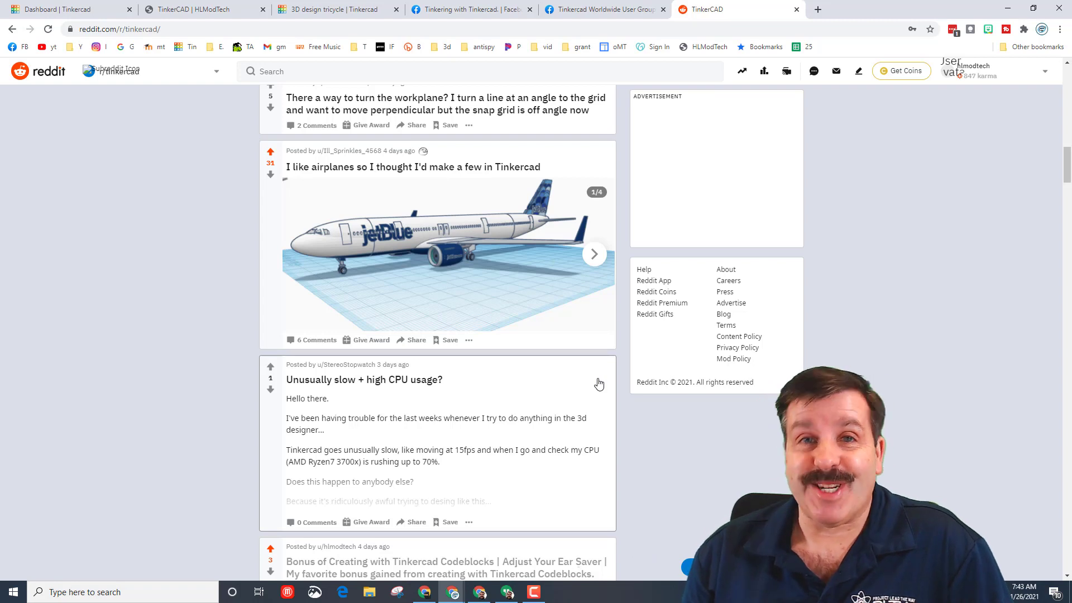
scroll(309, 392, "down", 1)
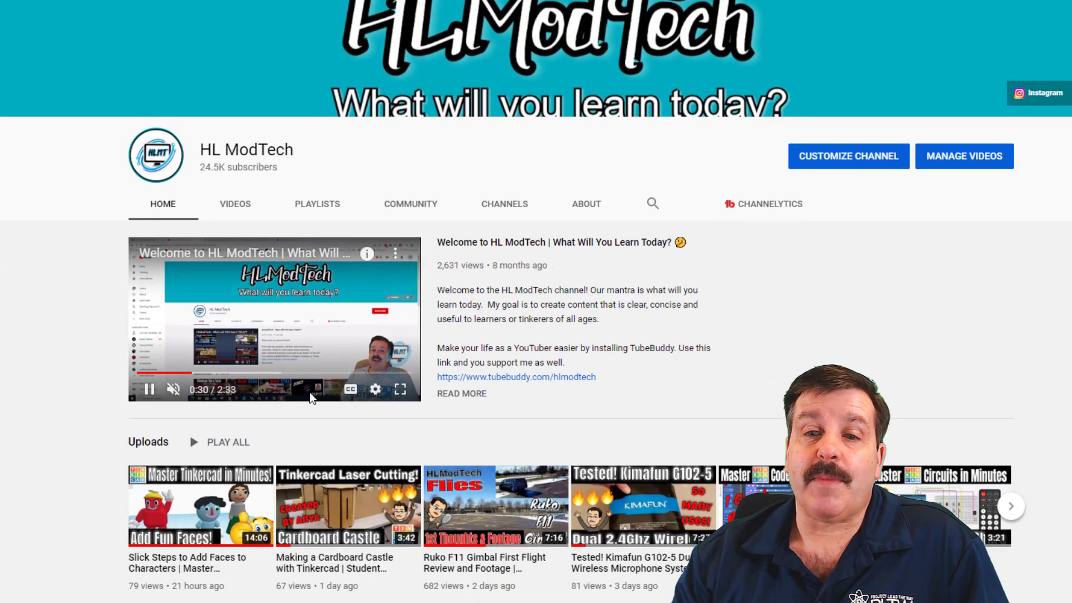
scroll(309, 392, "down", 3)
scroll(309, 392, "down", 2)
scroll(309, 392, "down", 2)
scroll(309, 392, "down", 3)
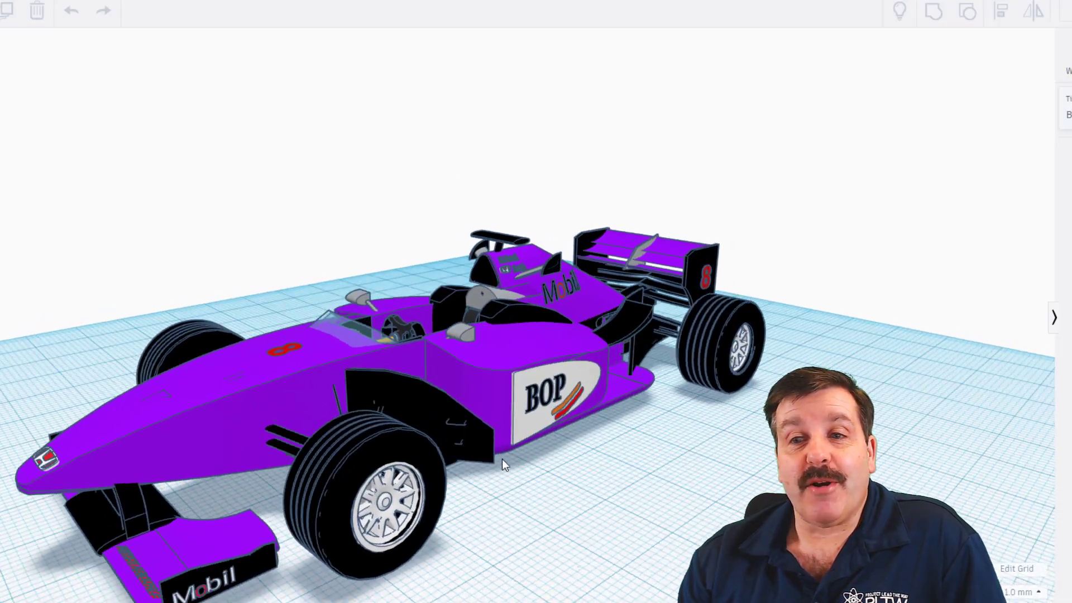
mouse_move(551, 464)
right_mouse_down()
mouse_move(489, 457)
mouse_move(603, 464)
right_mouse_up()
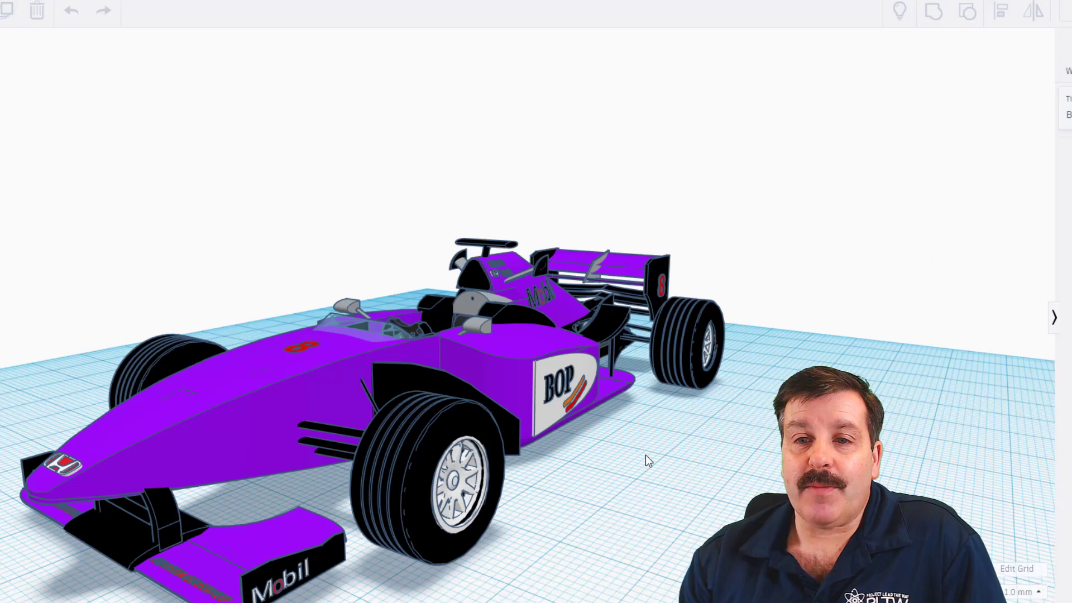
right_click_drag(603, 463, 507, 463)
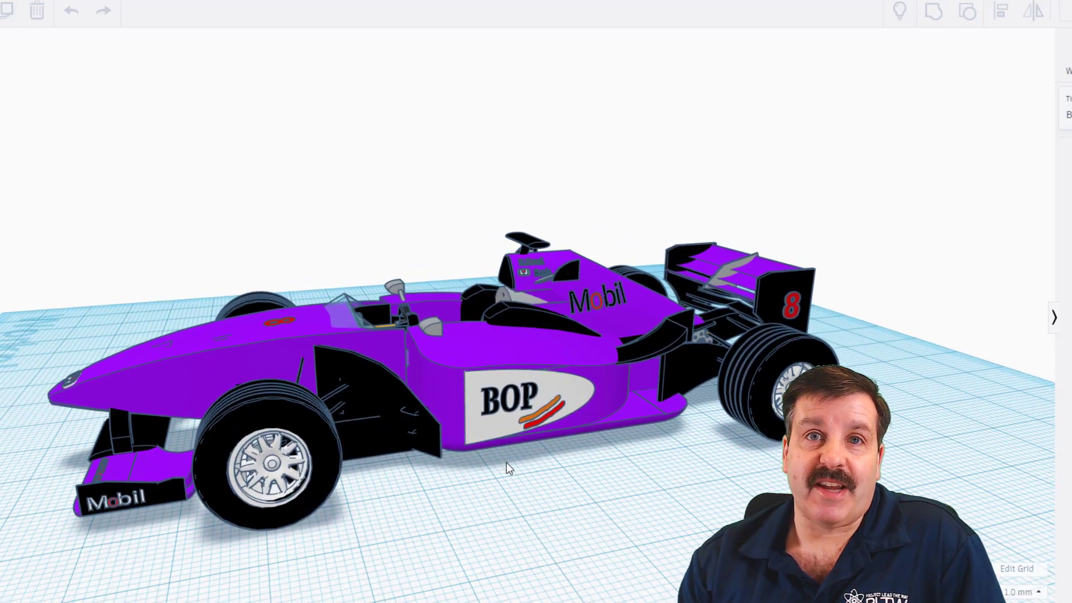